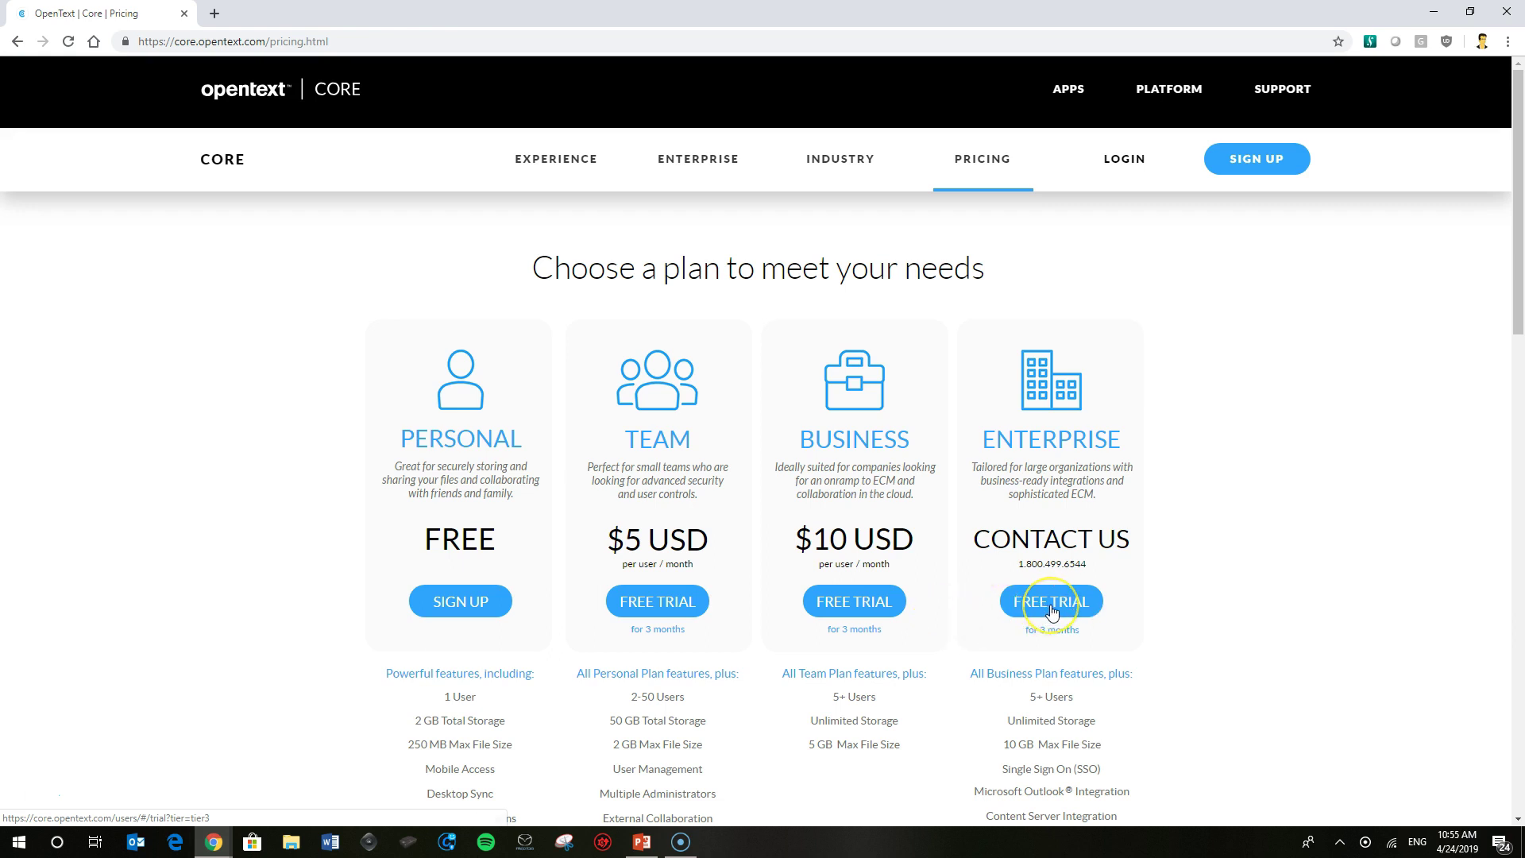
- Start the Enterprise free trial and review the entered email, matching passwords and 10 users
click(1052, 610)
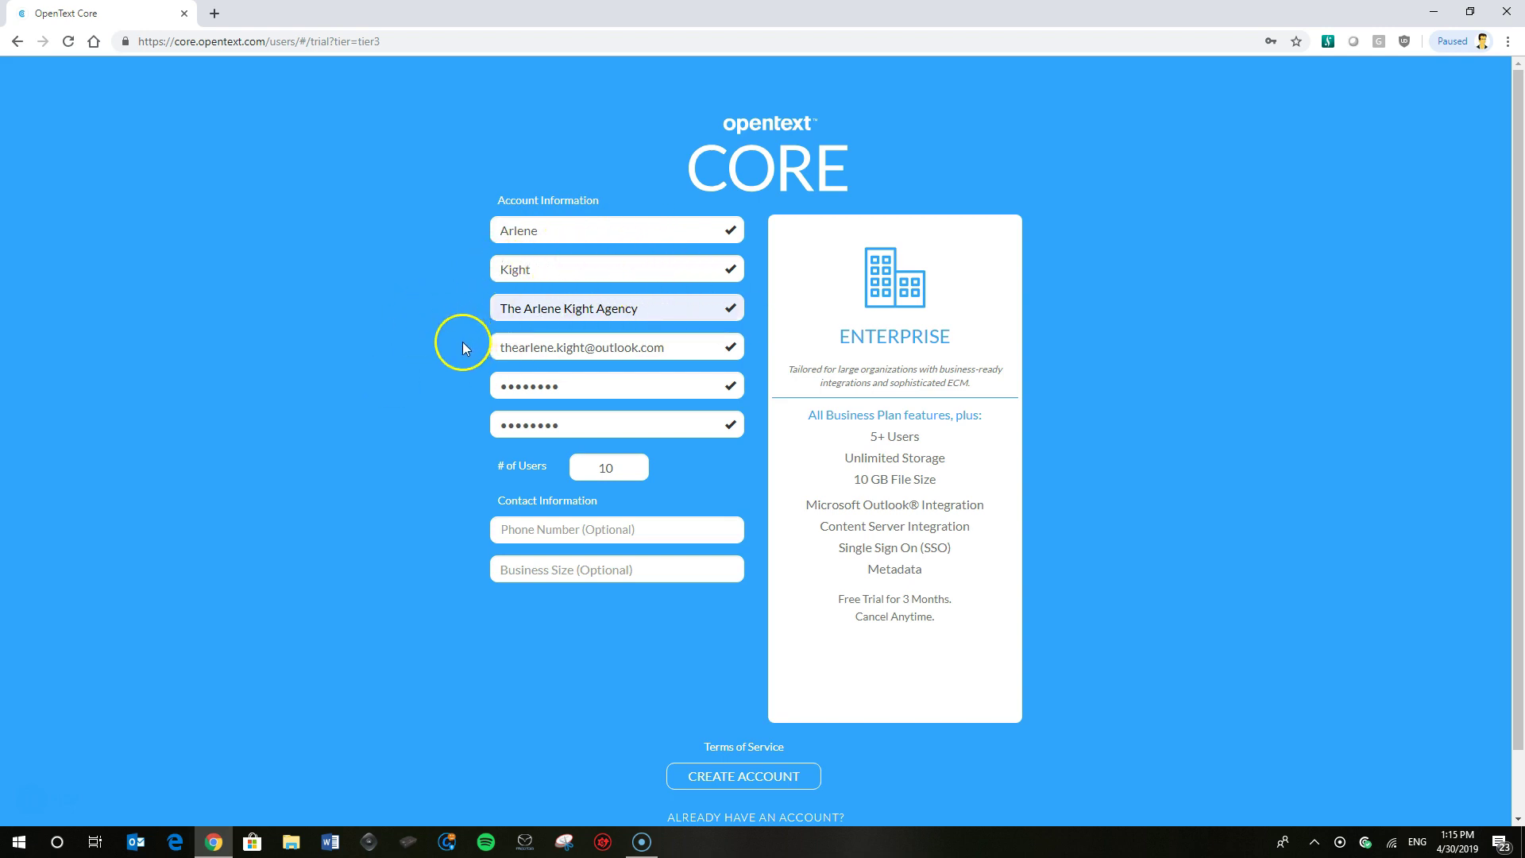
click(692, 350)
drag(692, 349, 446, 359)
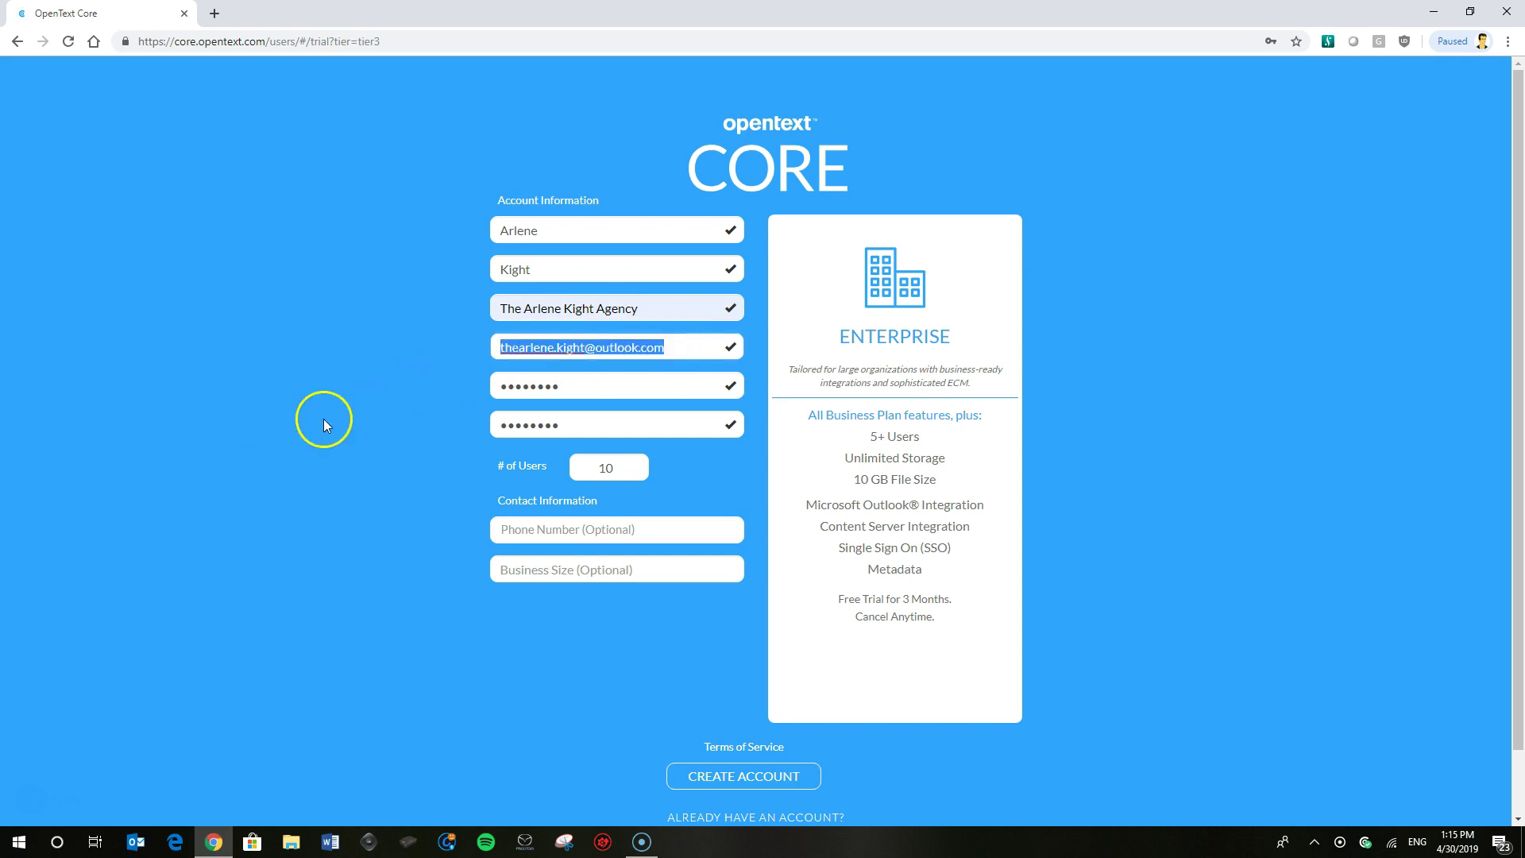
drag(609, 386, 442, 386)
drag(599, 425, 435, 433)
drag(625, 468, 560, 468)
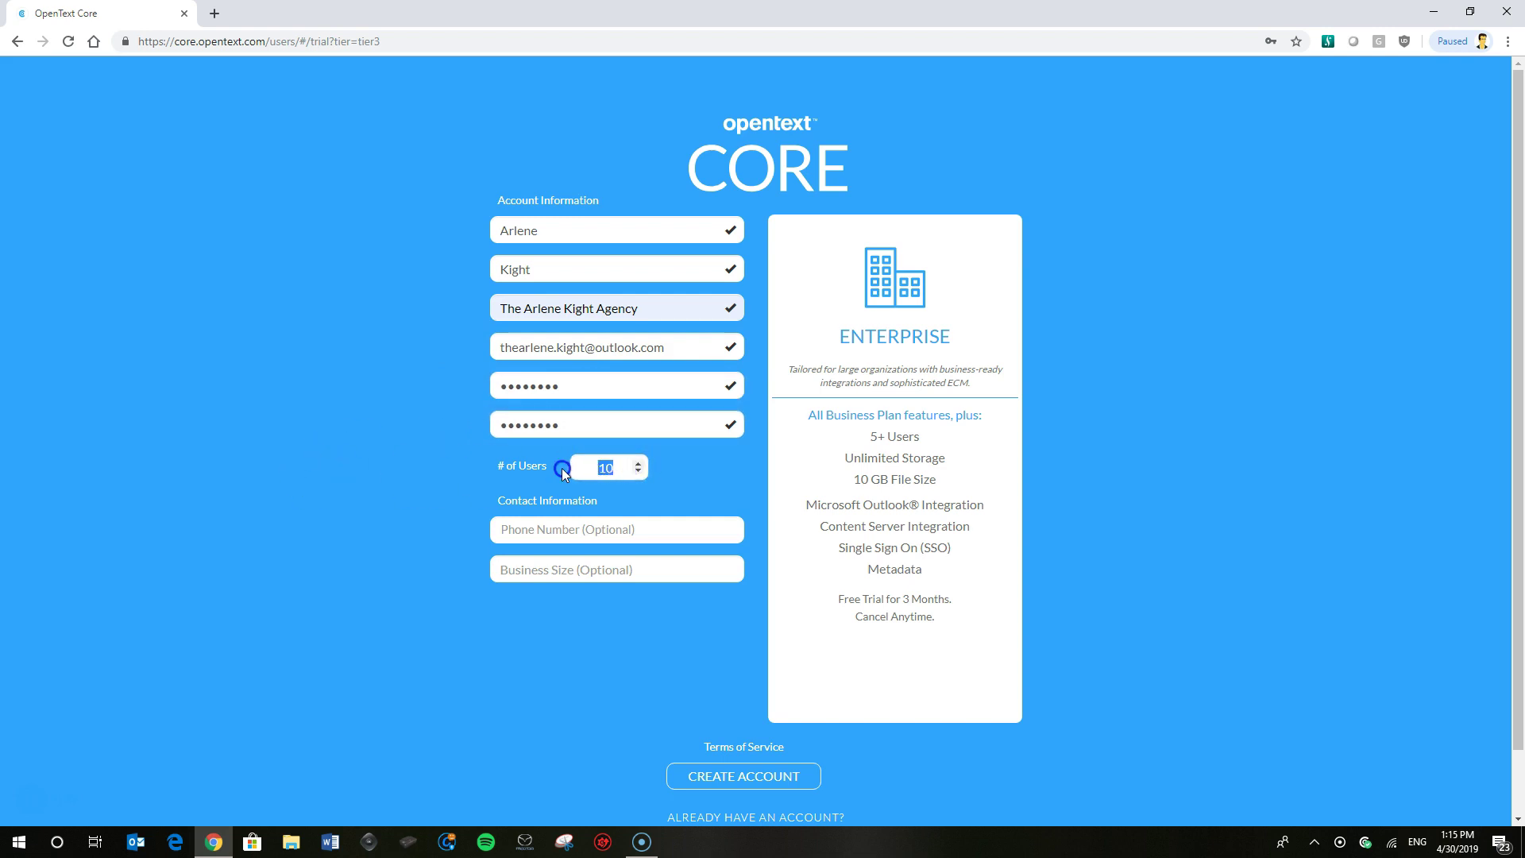
- Submit the signup with CREATE ACCOUNT and accept the updated terms of service
click(745, 778)
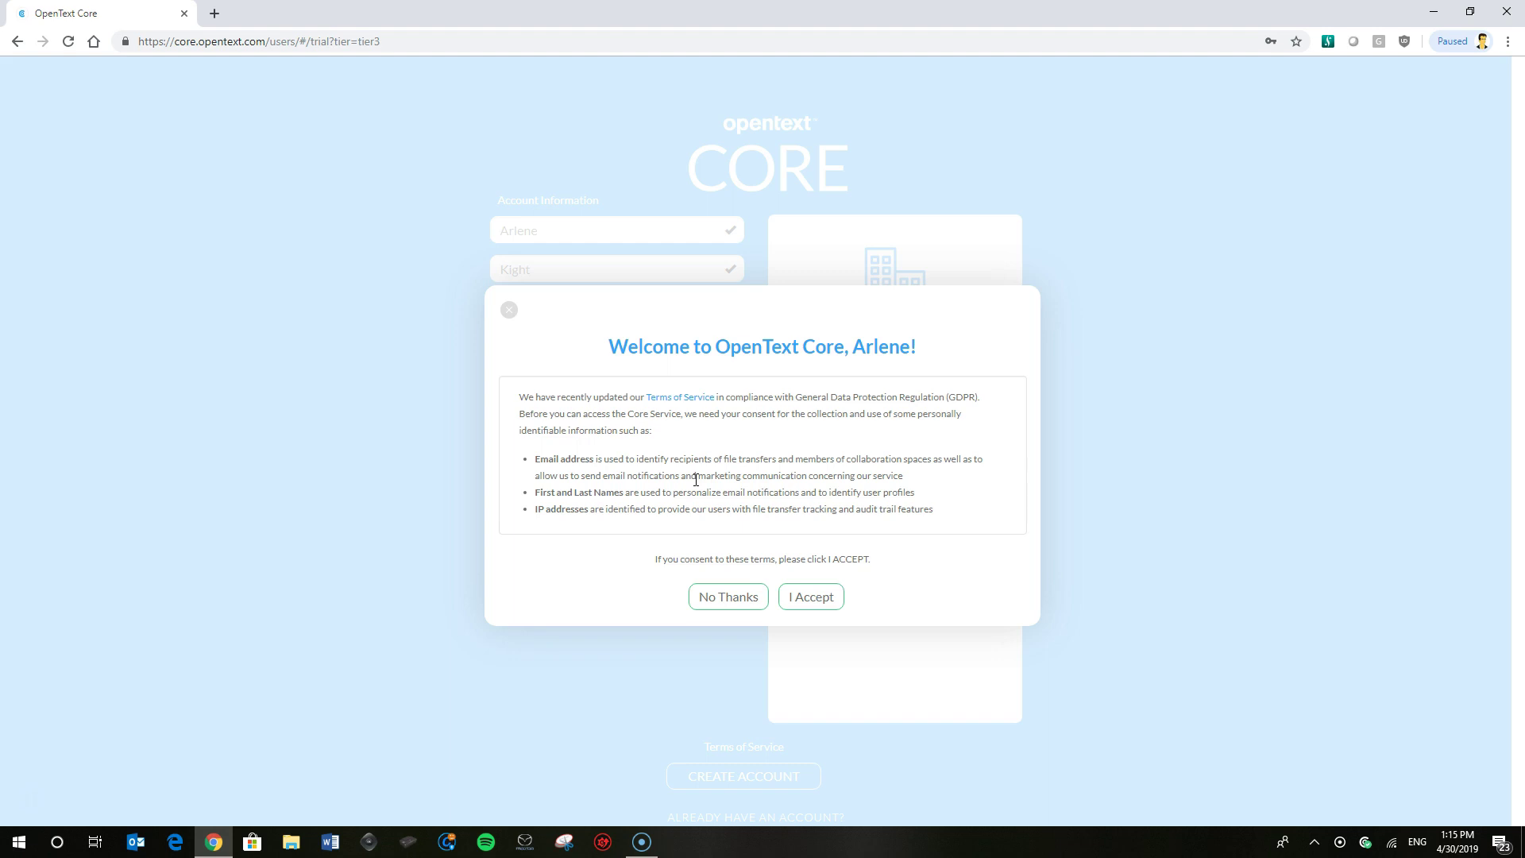
click(826, 602)
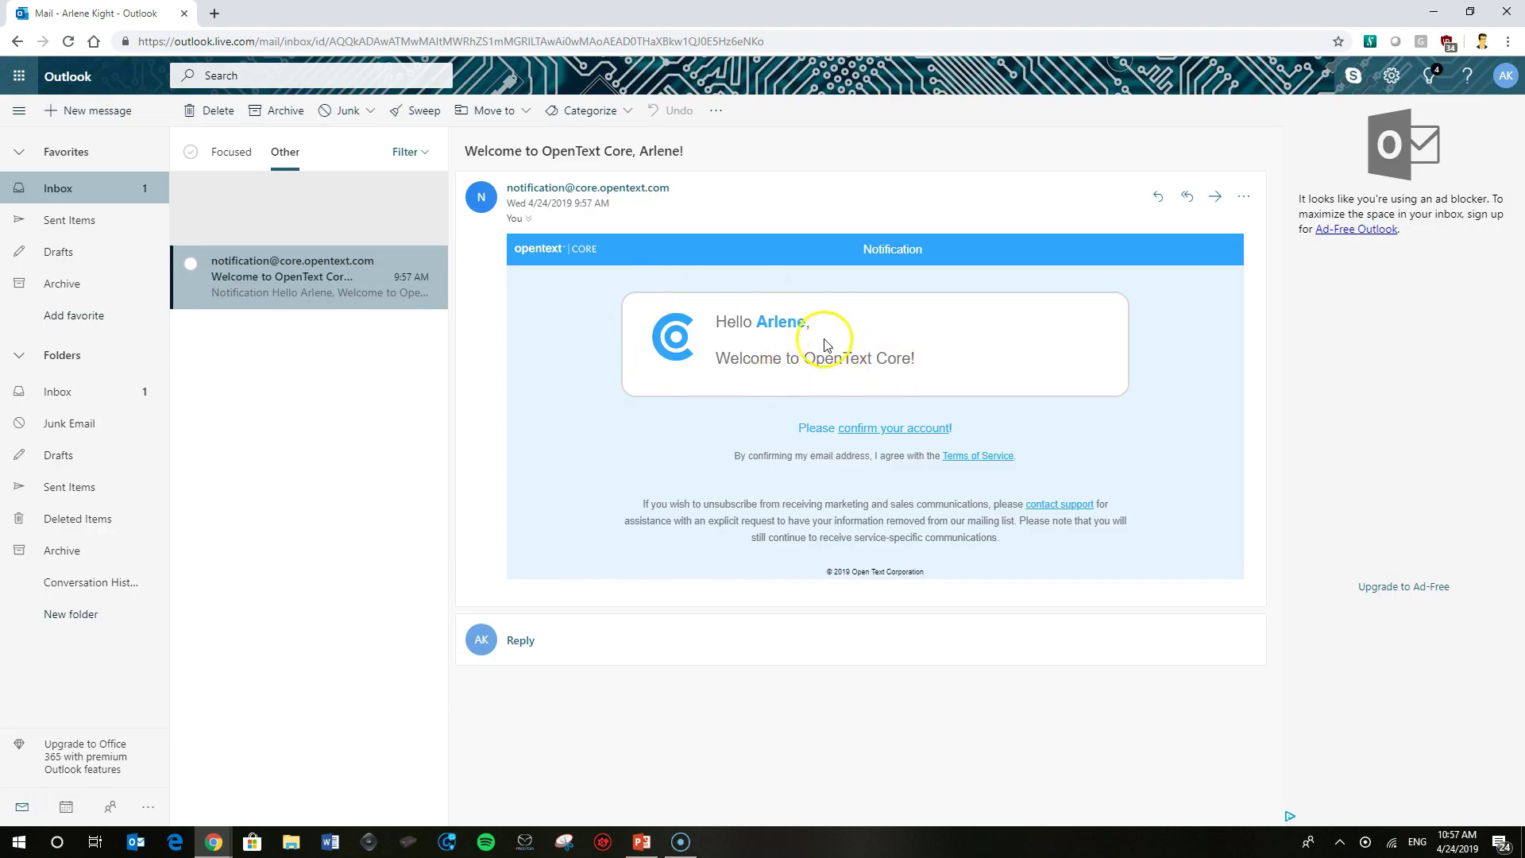
- Follow the welcome email's 'confirm your account' link to verify the address
click(877, 433)
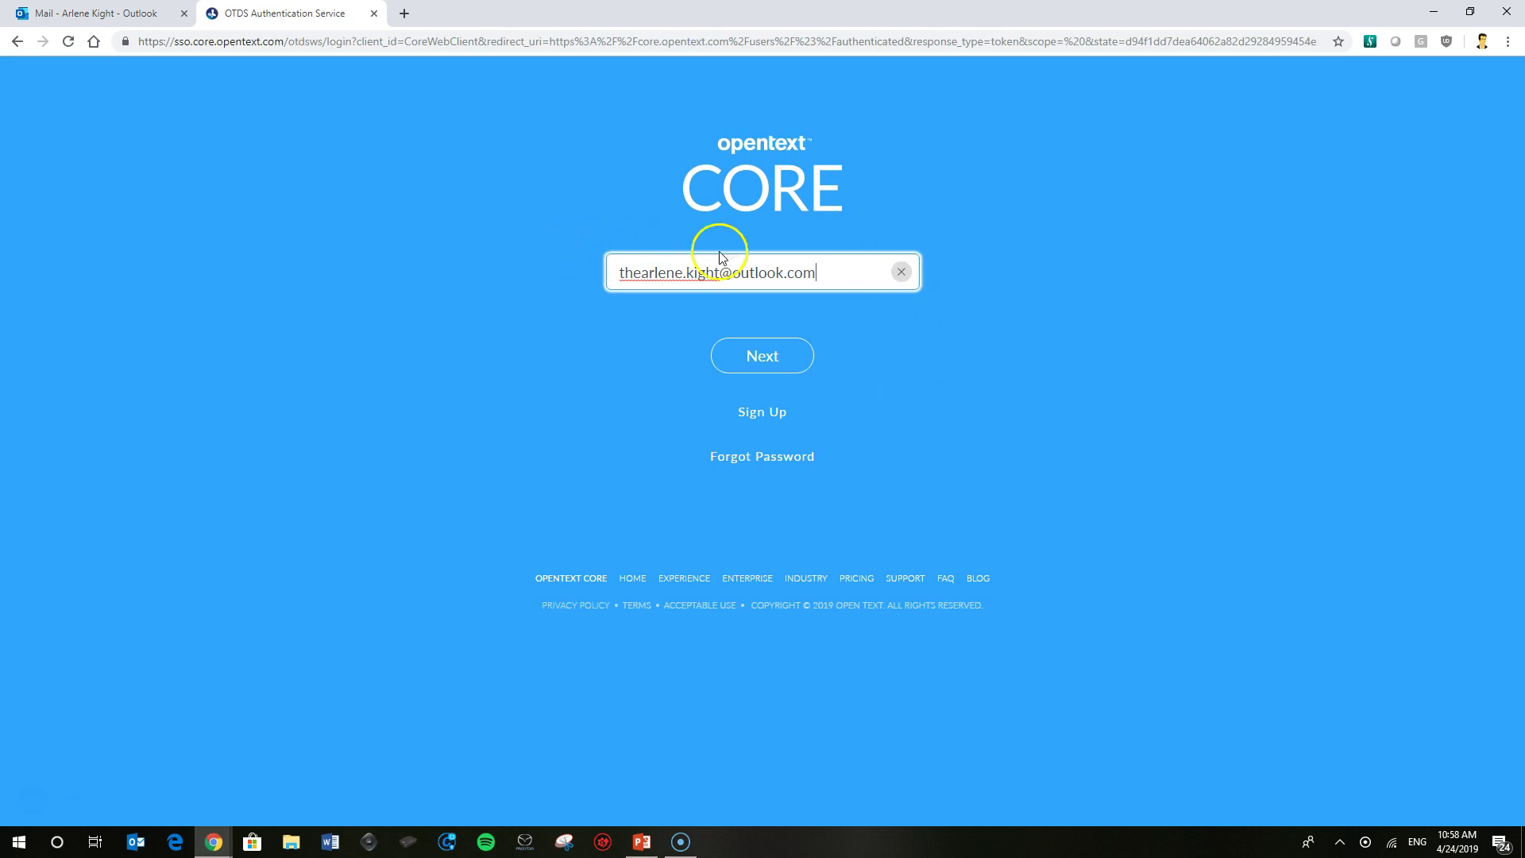
- Sign in with the registered email and password, then end the welcome tour
click(764, 363)
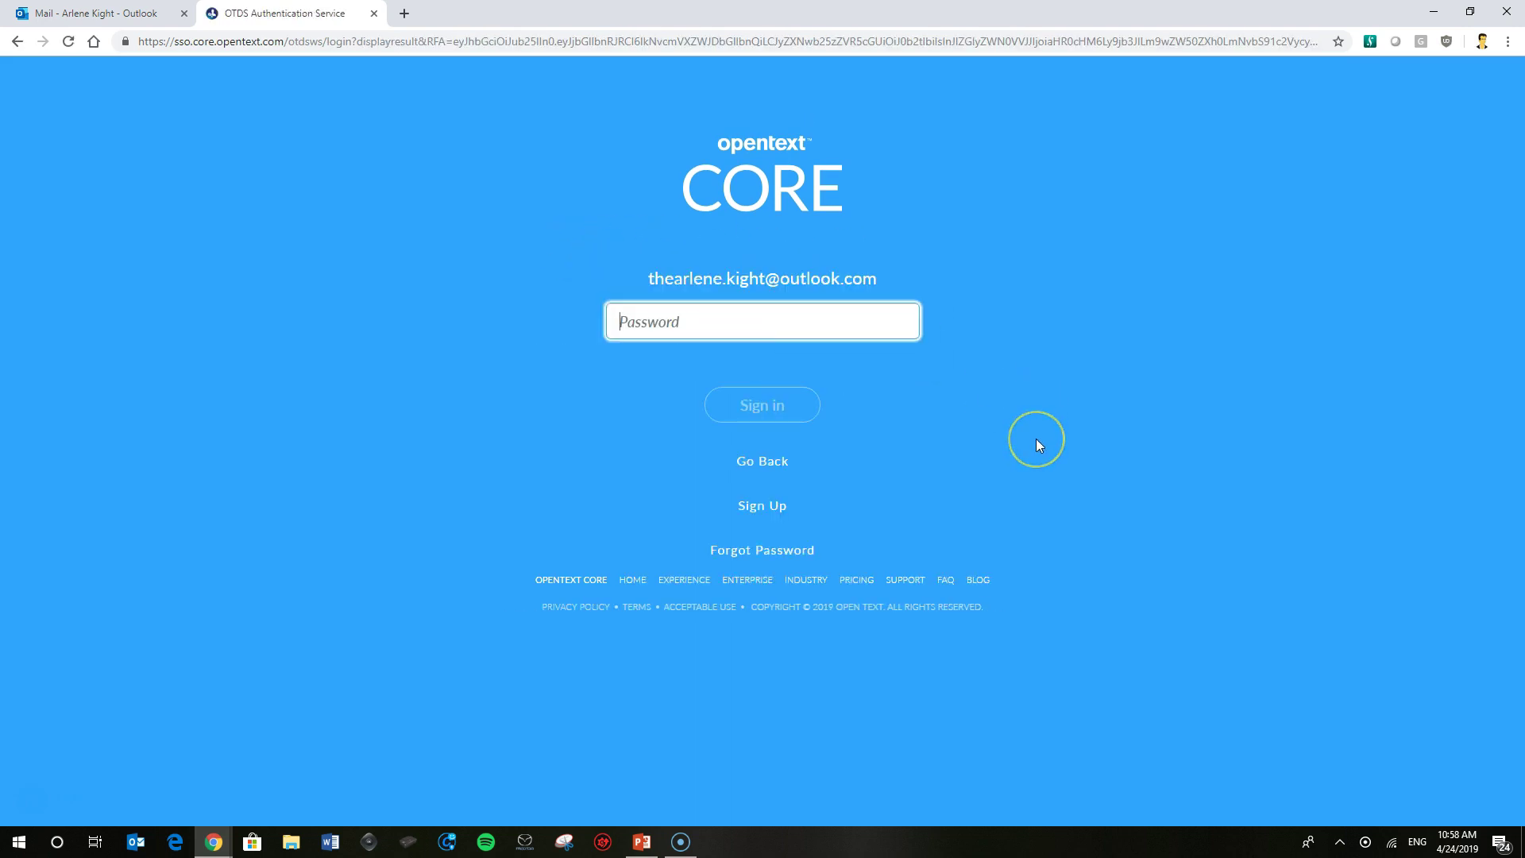
text(••••••••)
key(Return)
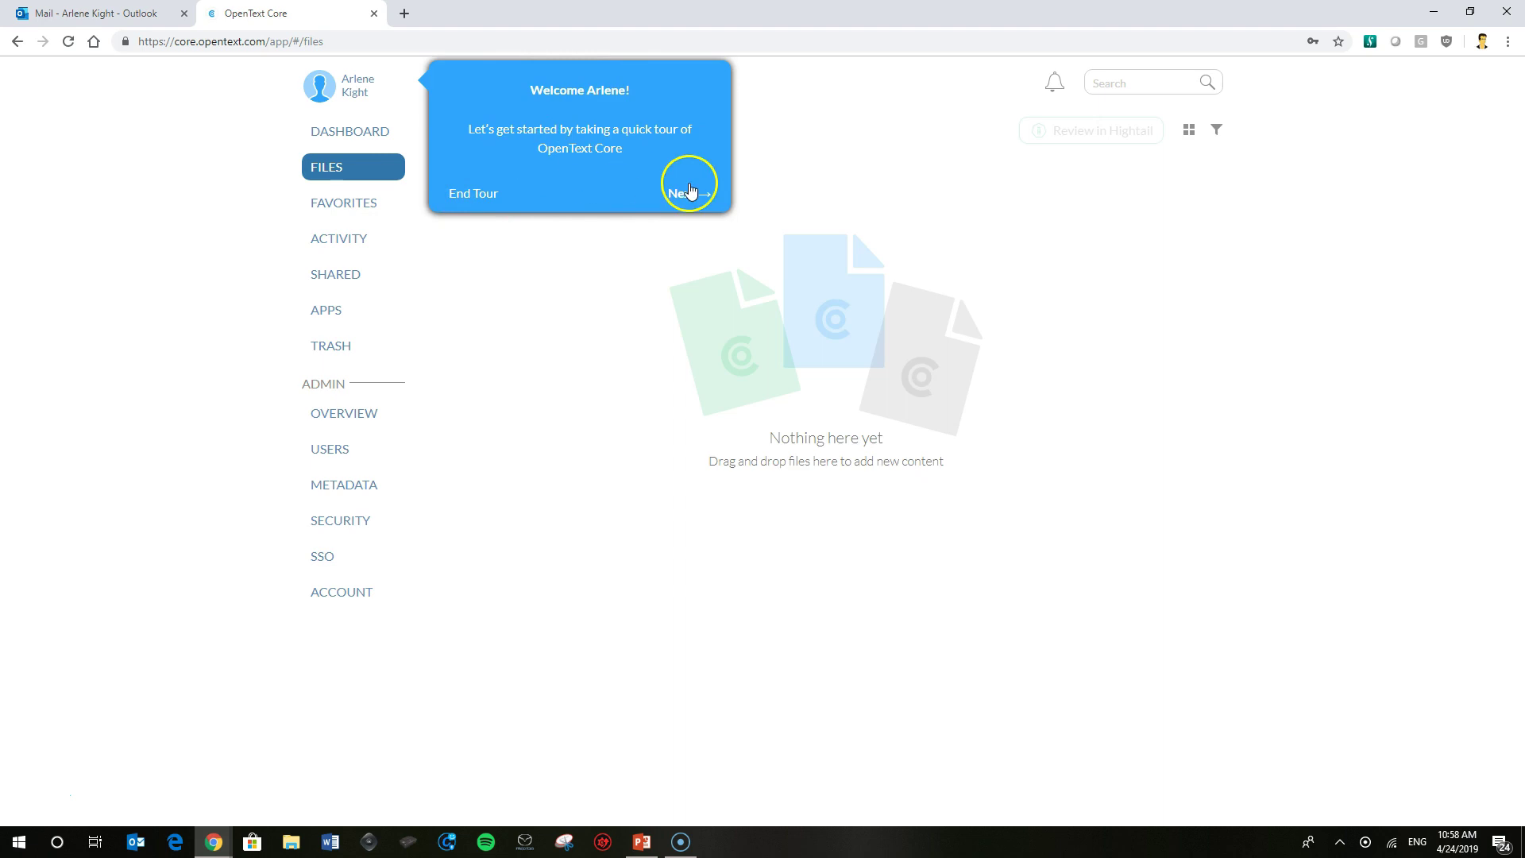
click(475, 199)
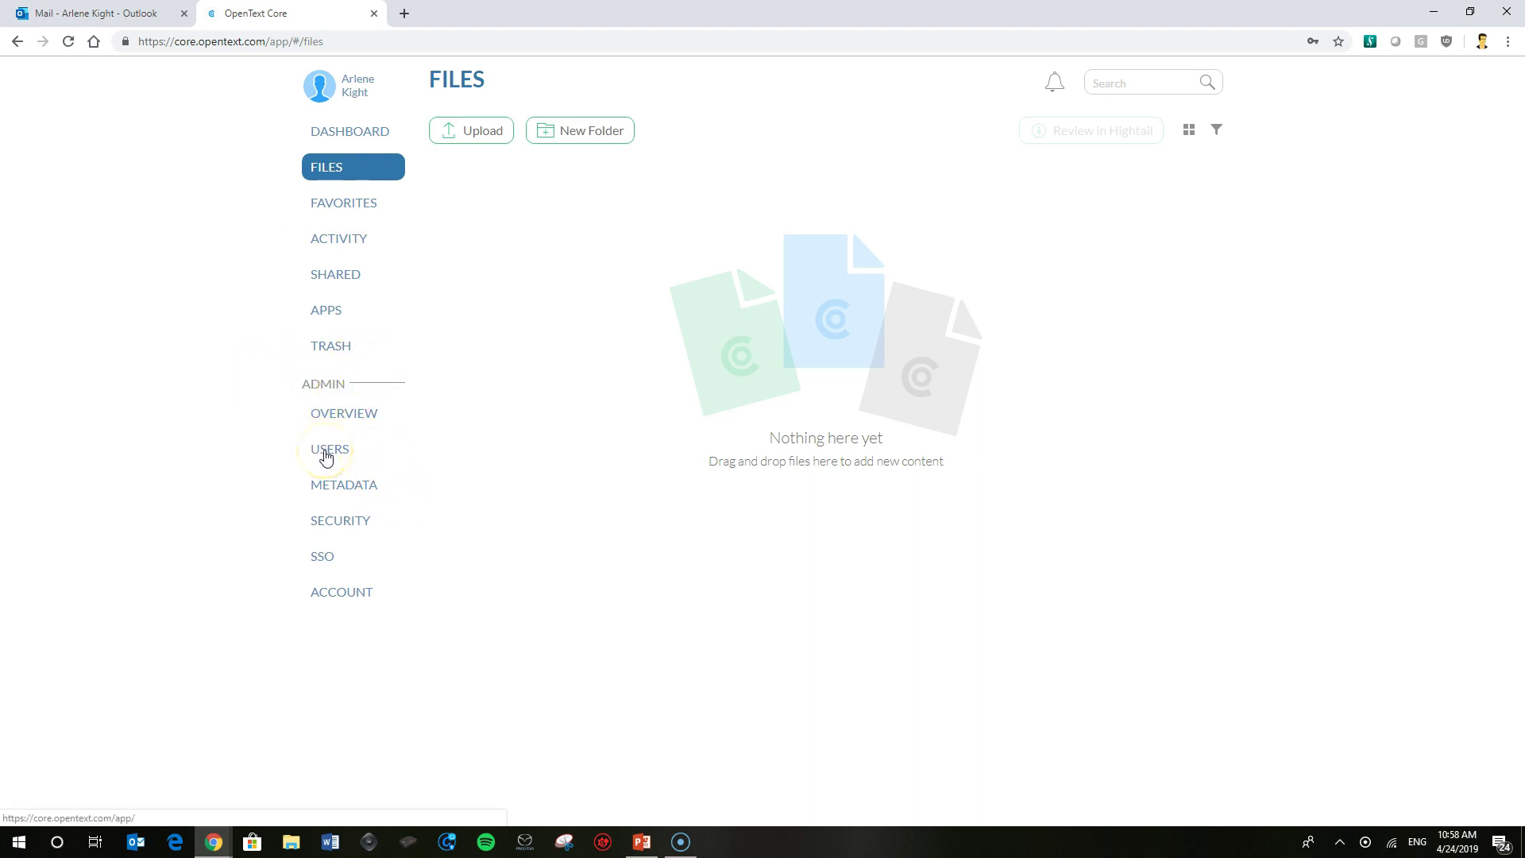
- Open the admin Users list, preview and cancel the New User form, then open Import Users
click(335, 412)
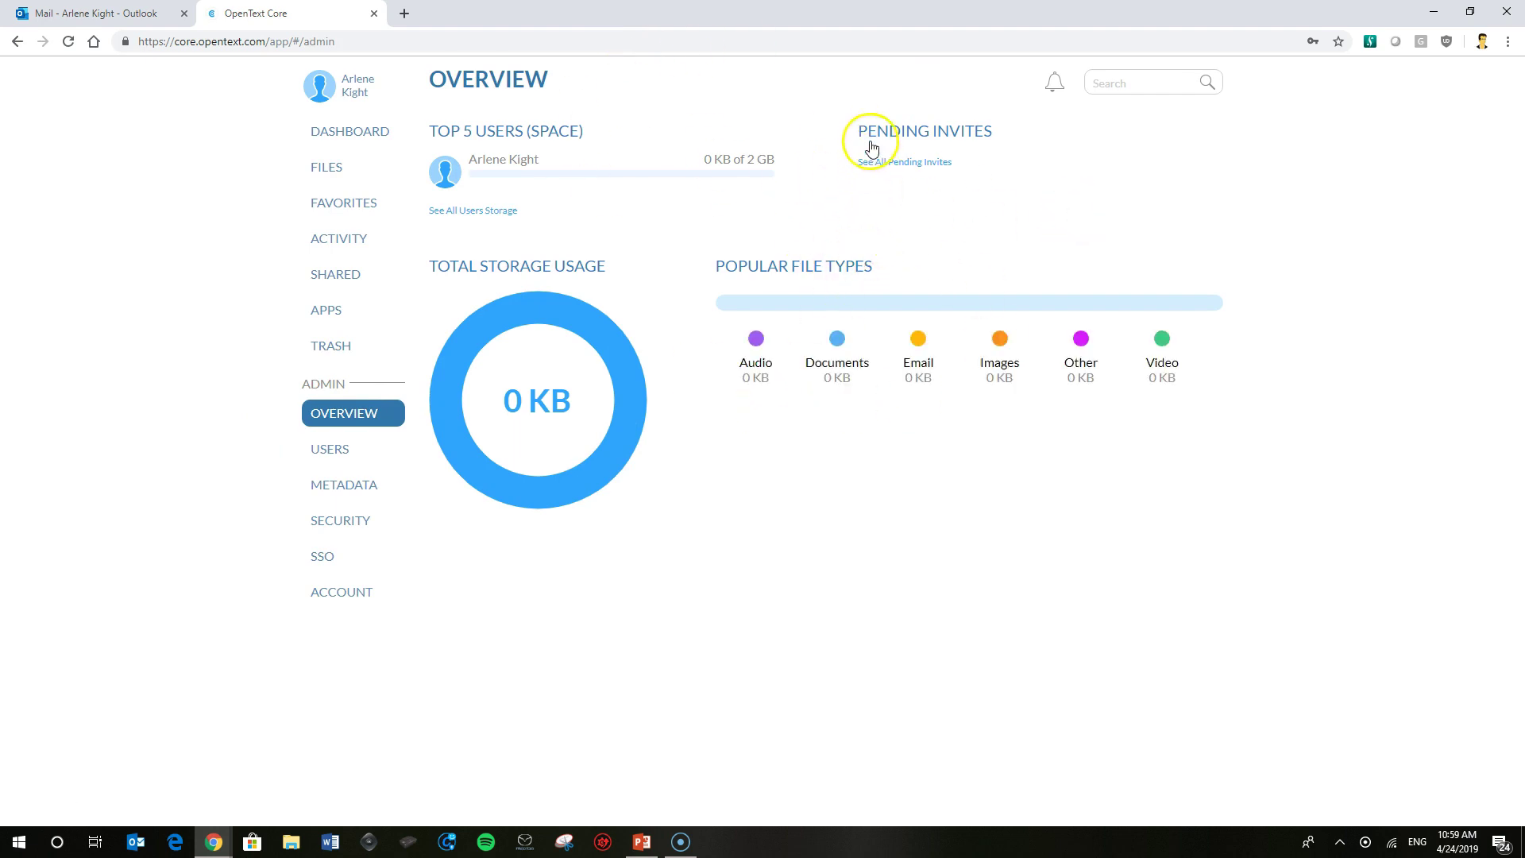
click(342, 452)
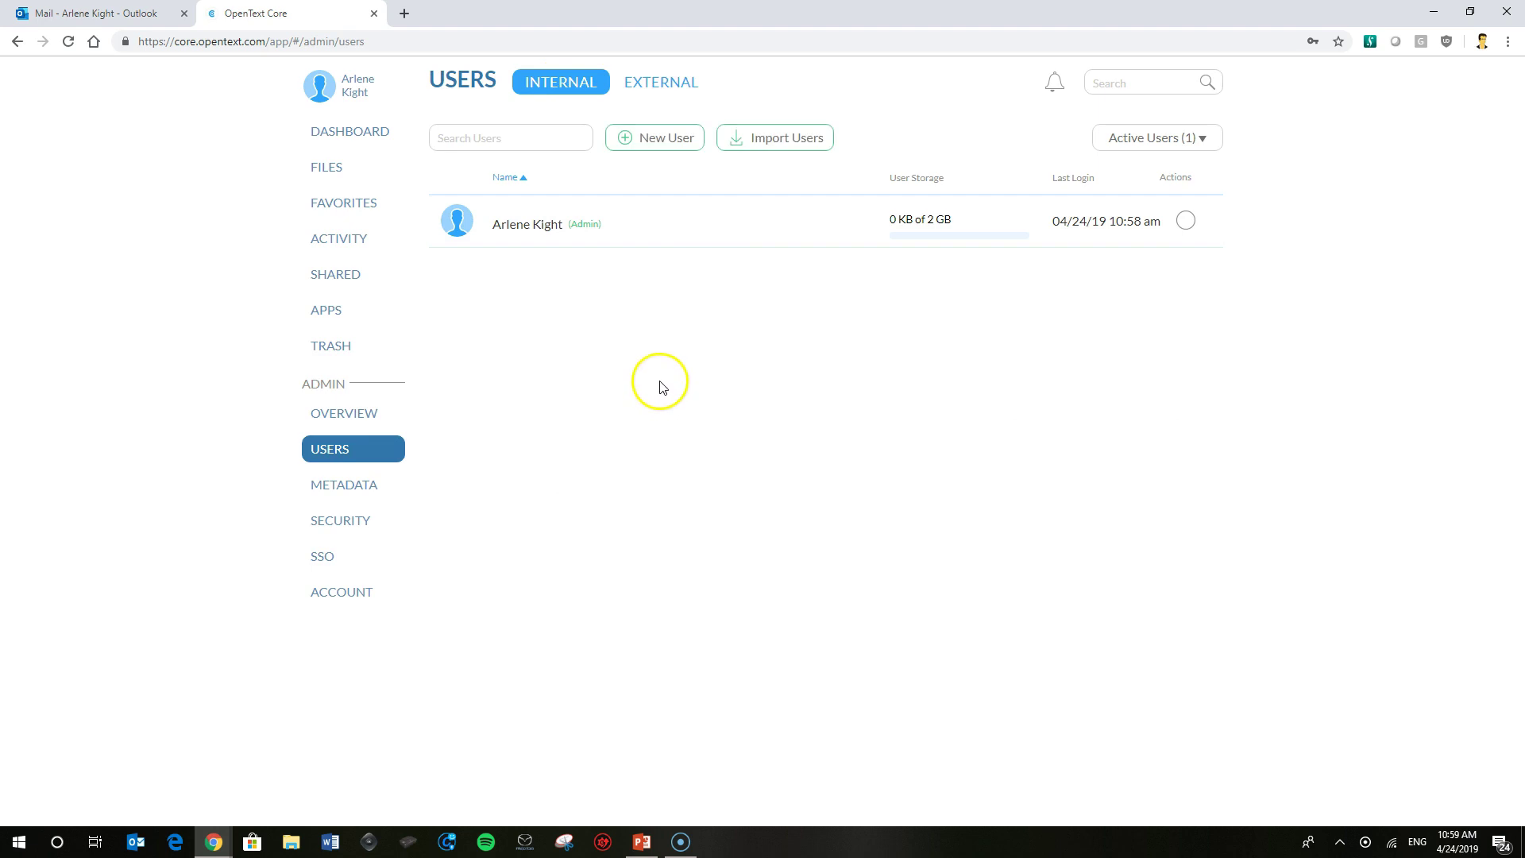
click(649, 143)
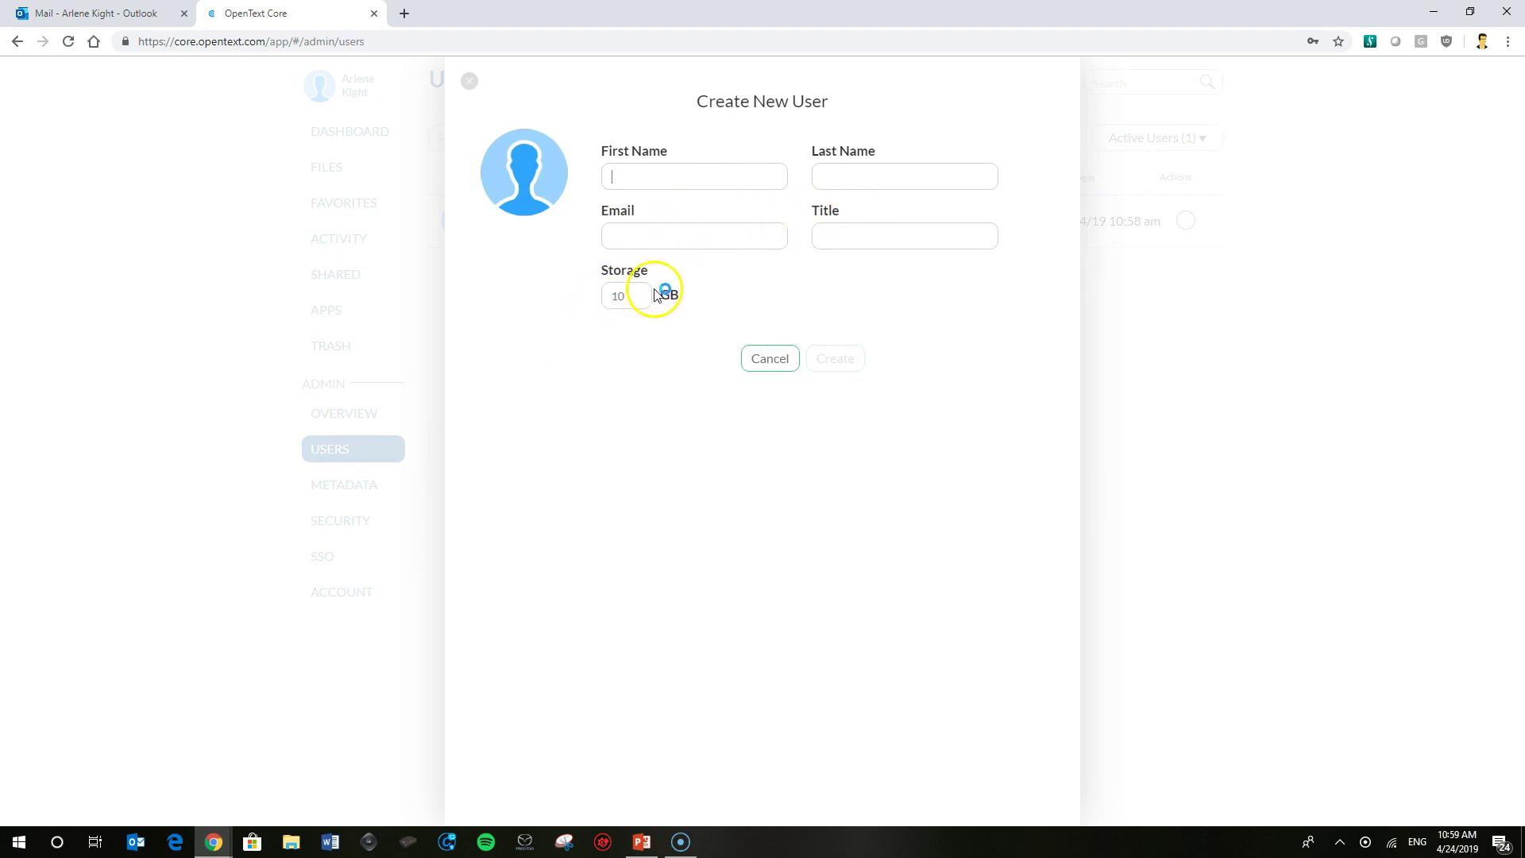
double_click(625, 295)
click(782, 363)
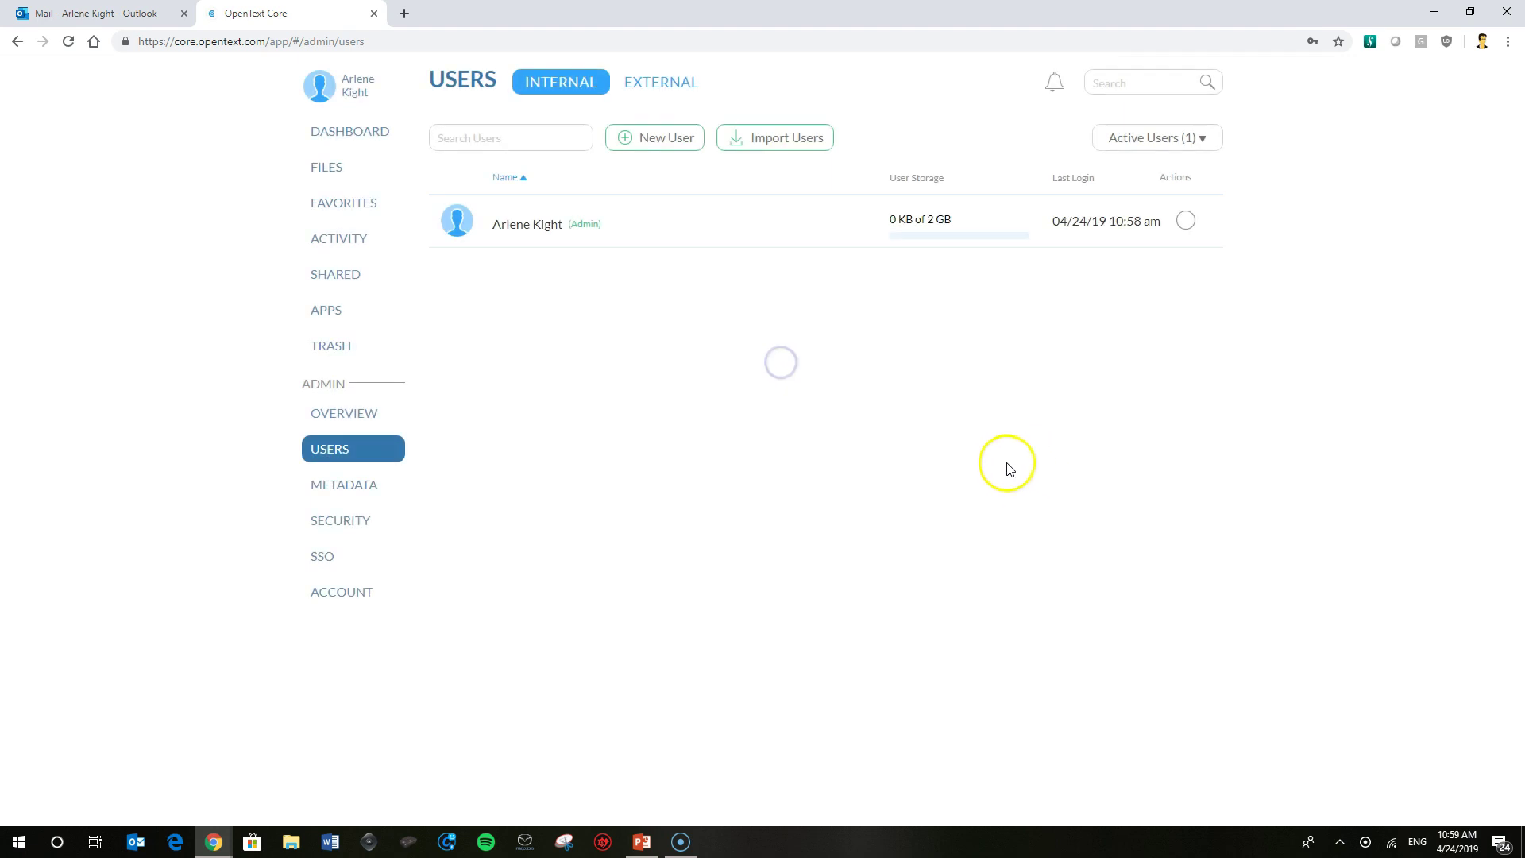
click(784, 141)
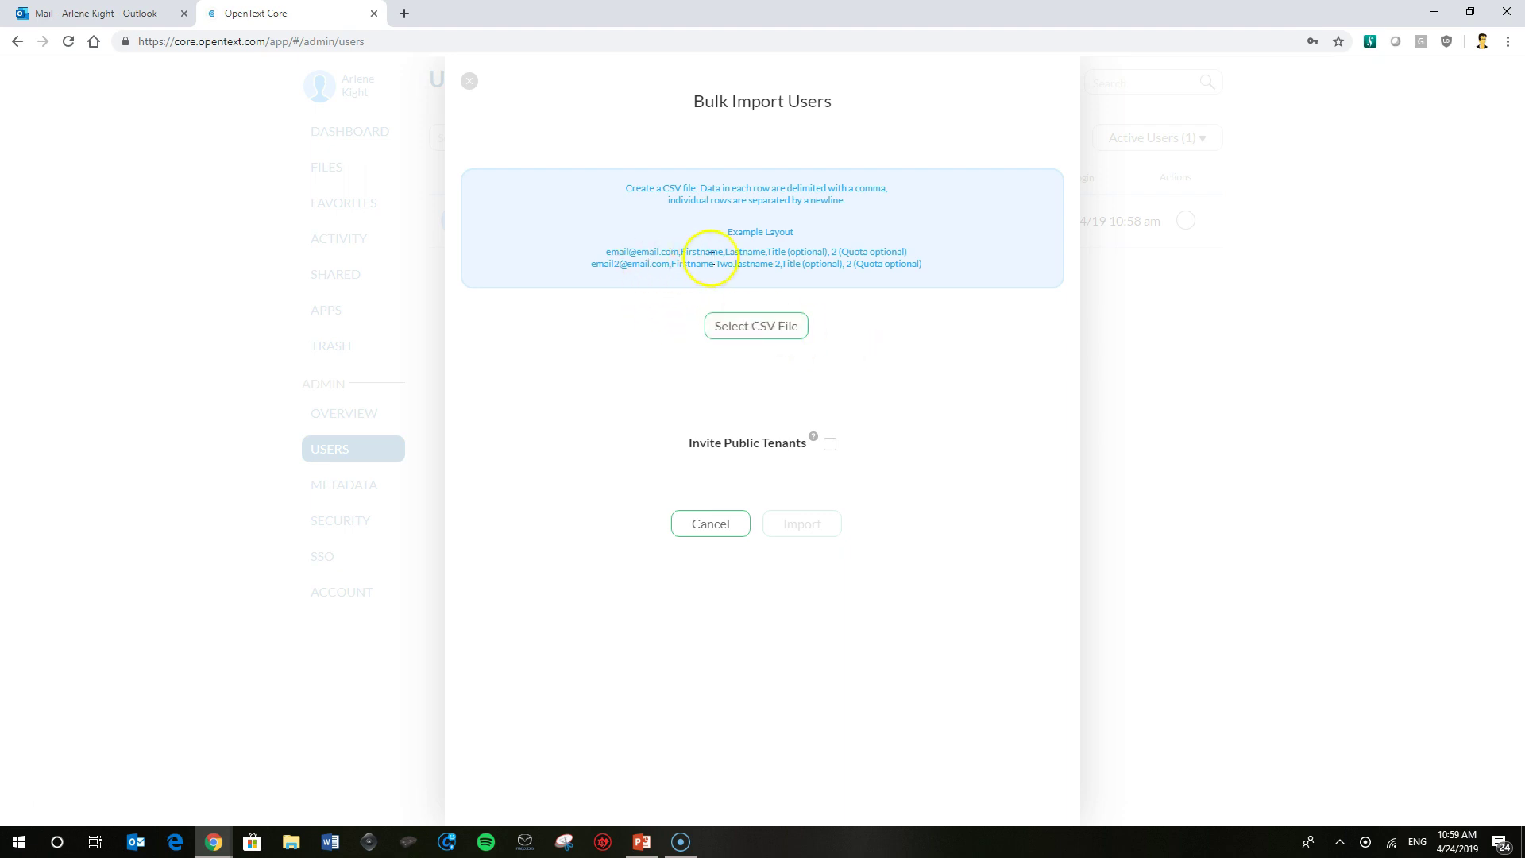
- Review the example CSV layout, close Bulk Import Users, then open and close Create New User
drag(907, 264, 585, 251)
click(585, 325)
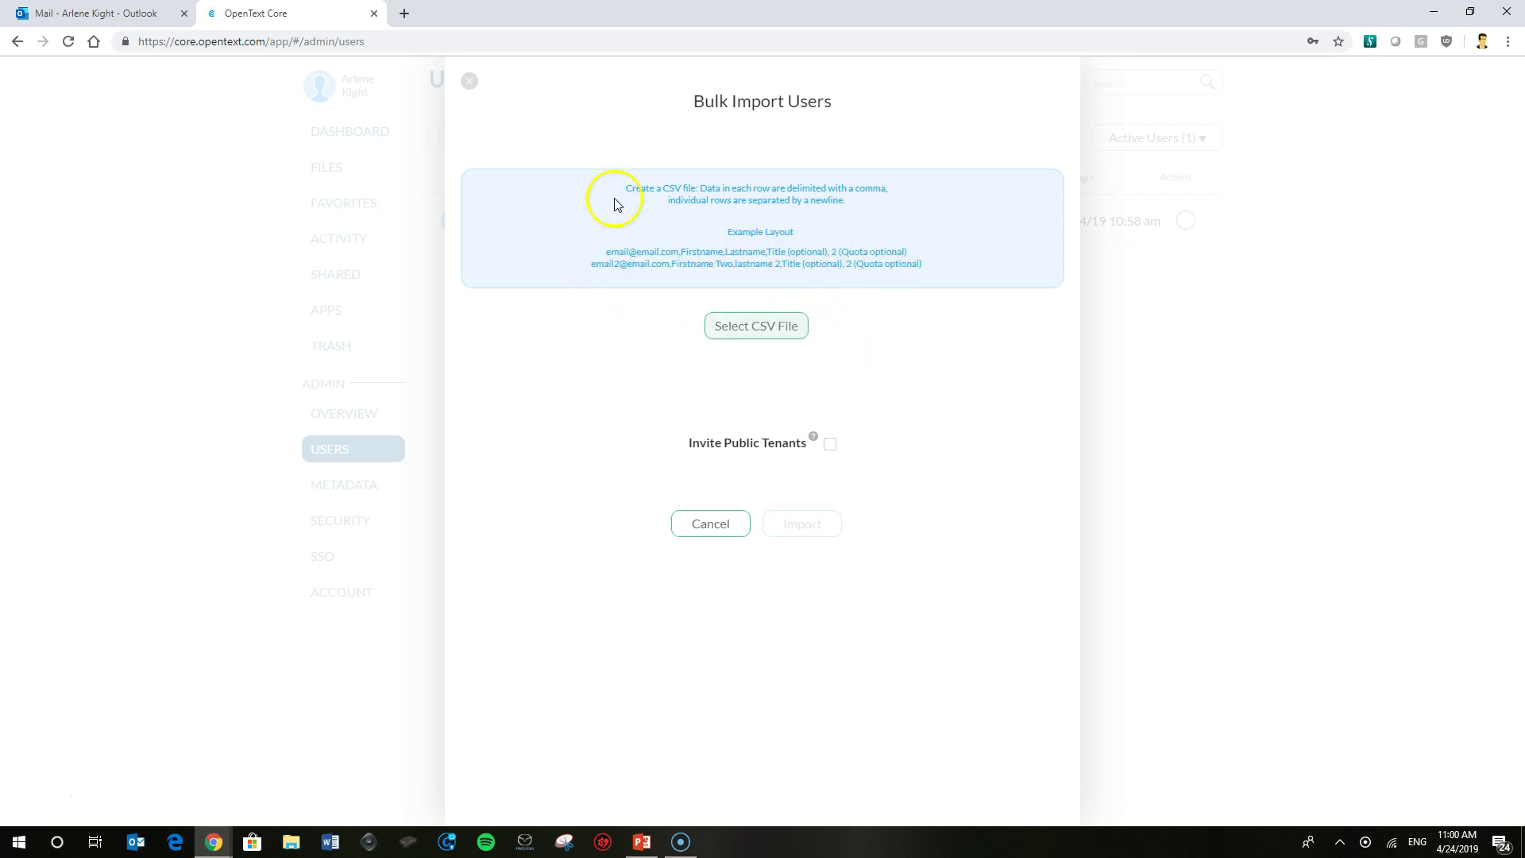
click(469, 81)
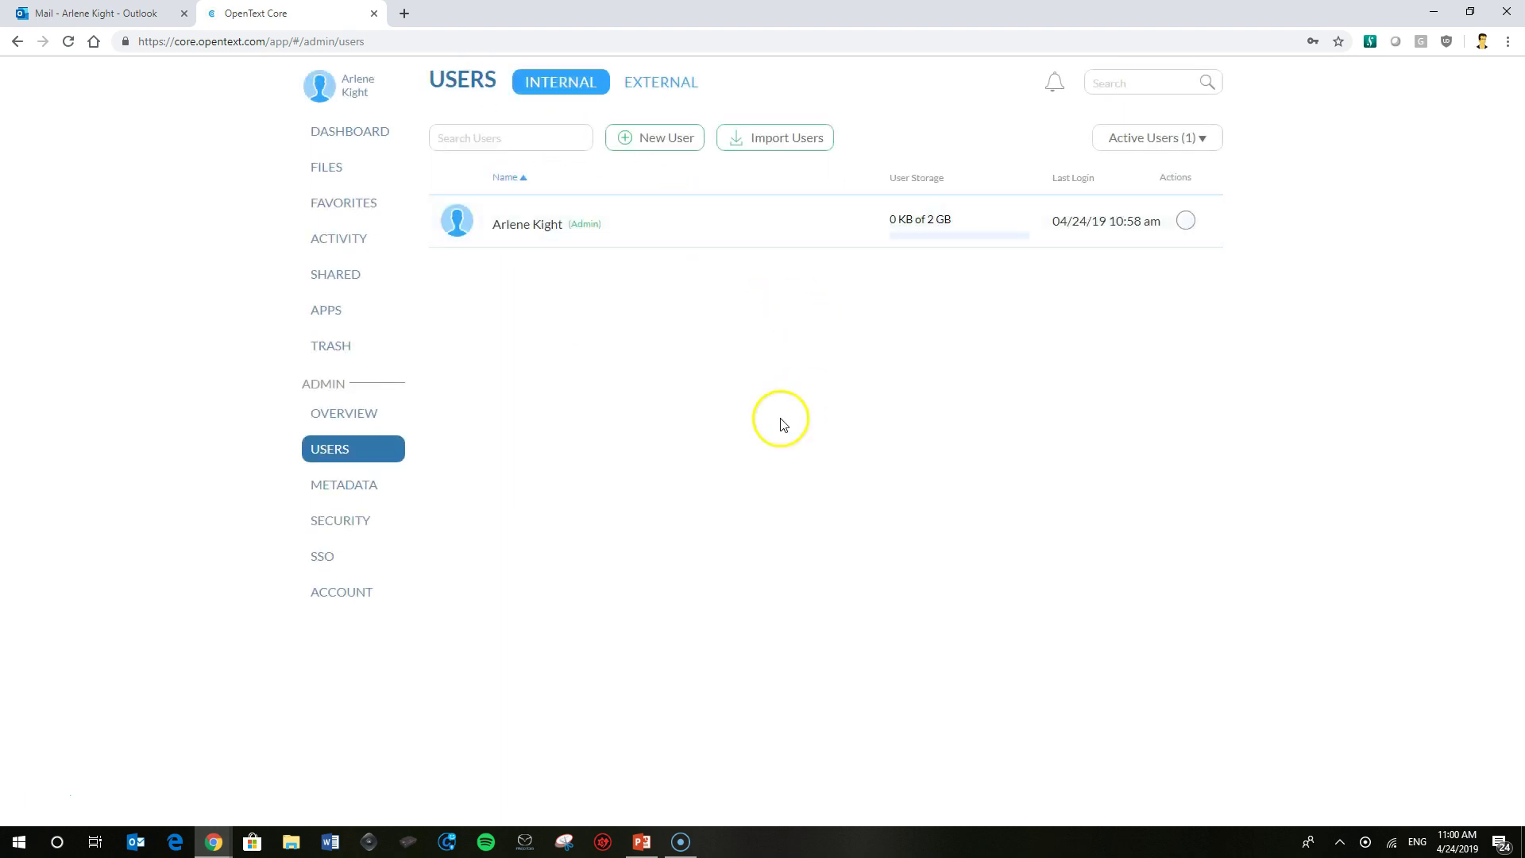
click(653, 149)
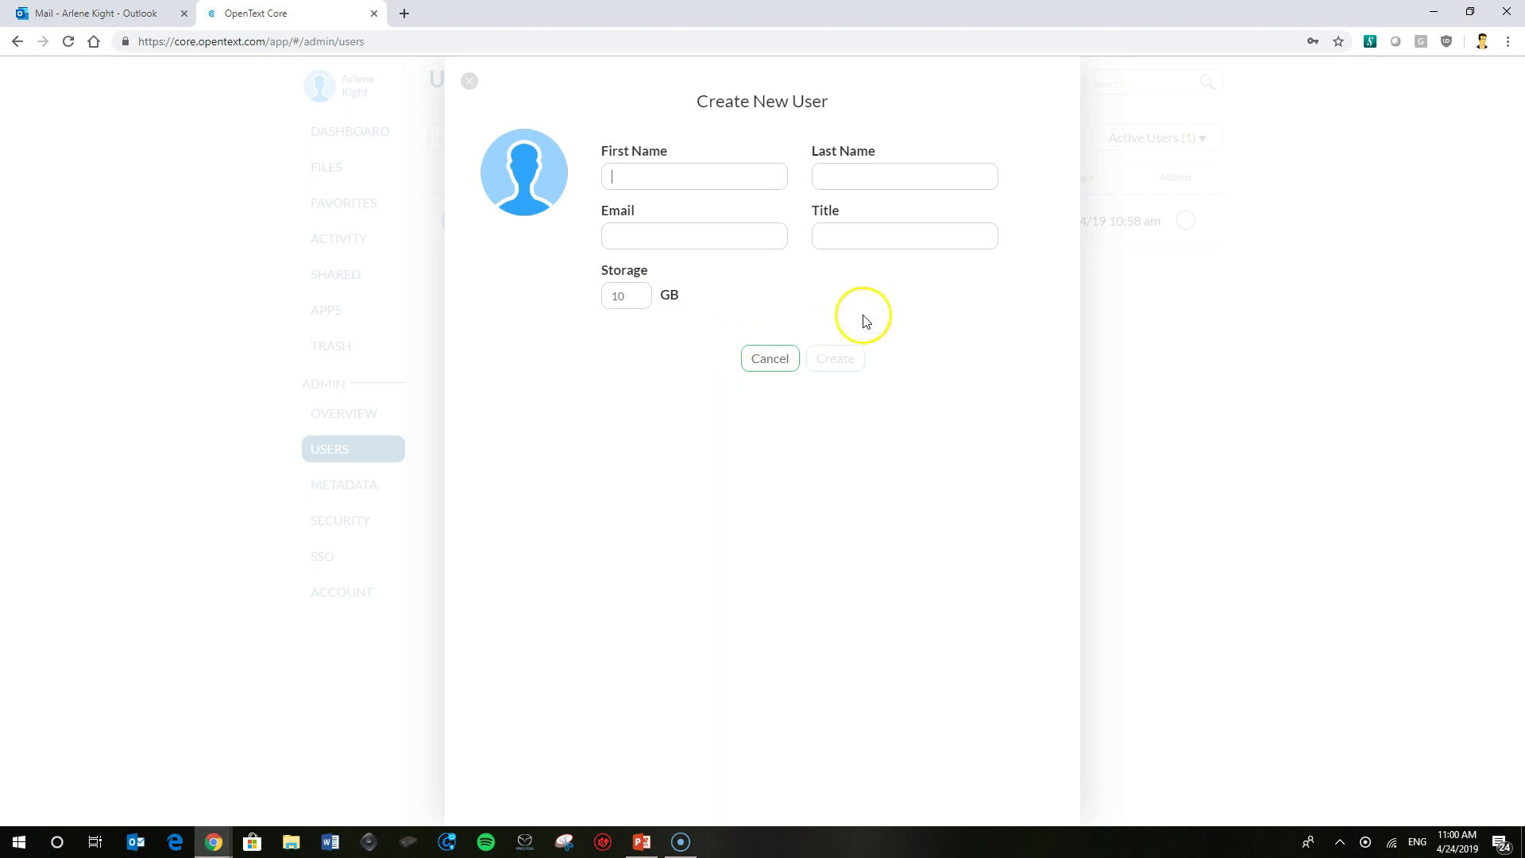
click(471, 81)
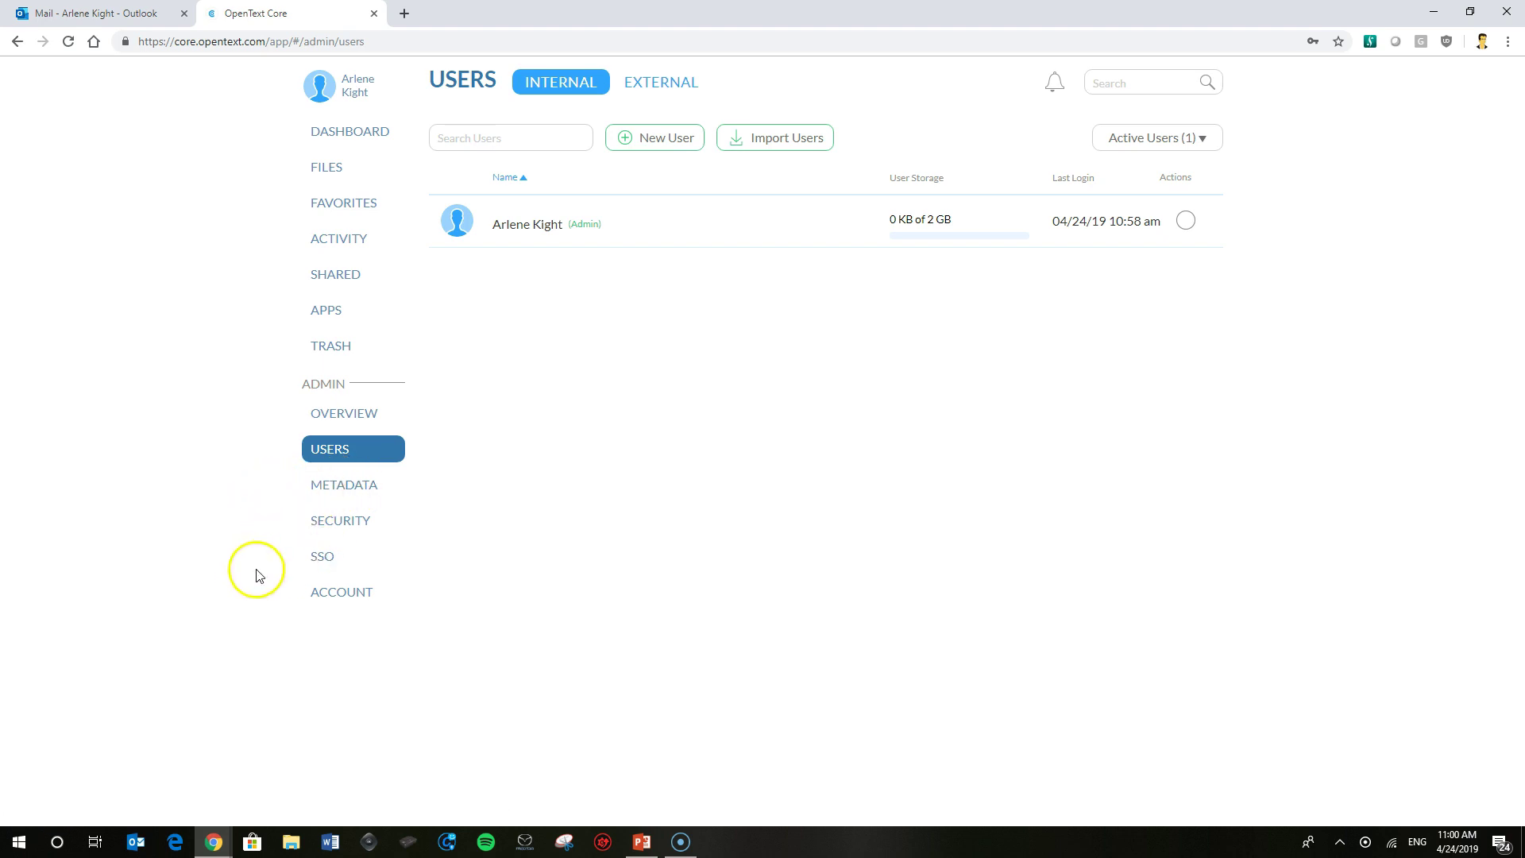
- Open admin Security and scroll through its policies and Content Server Integration settings
click(334, 527)
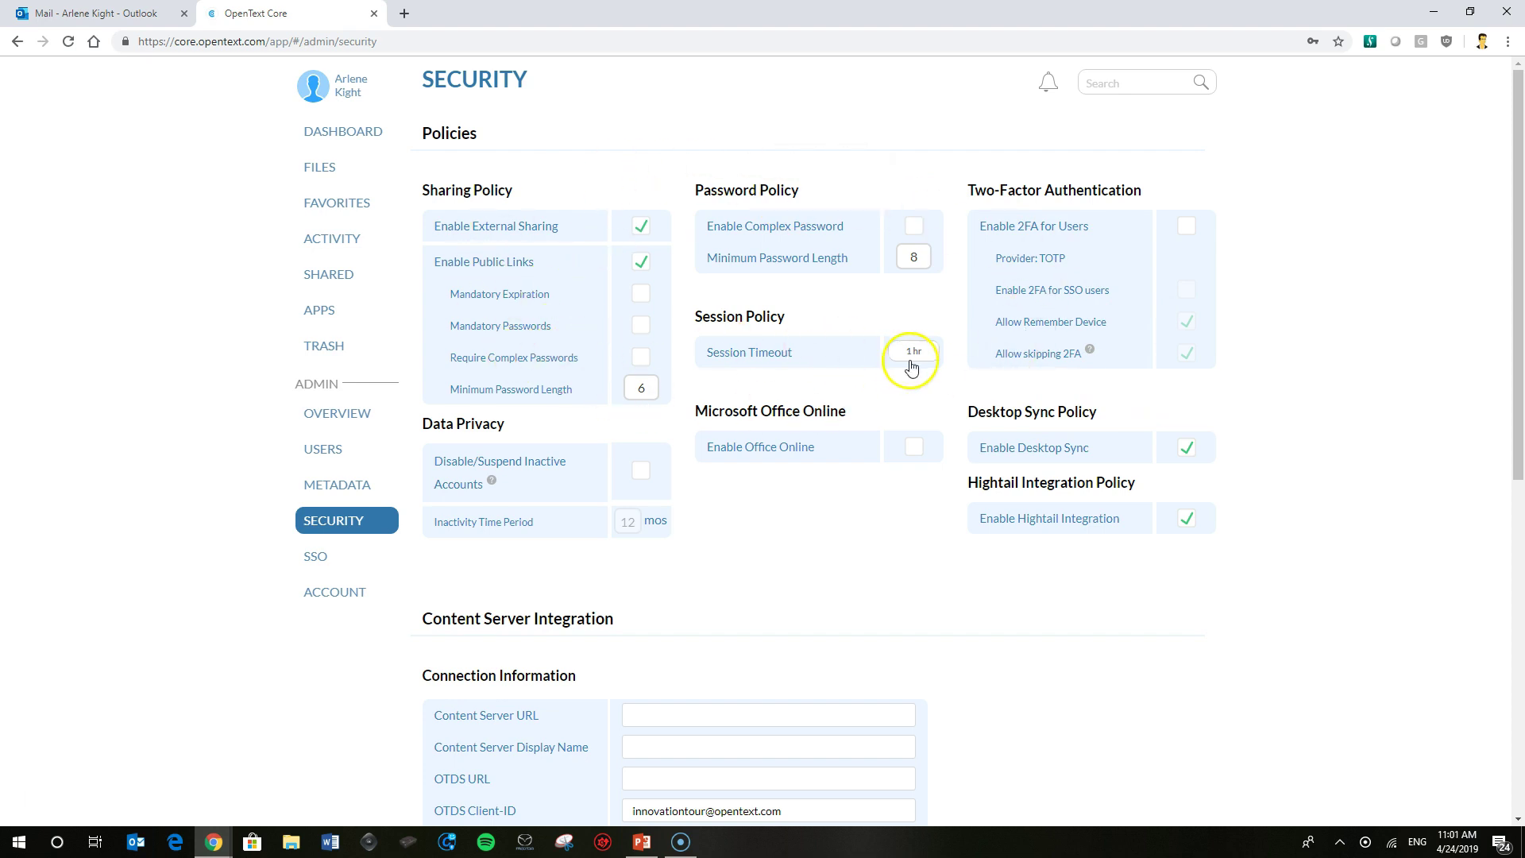
mouse_move(889, 237)
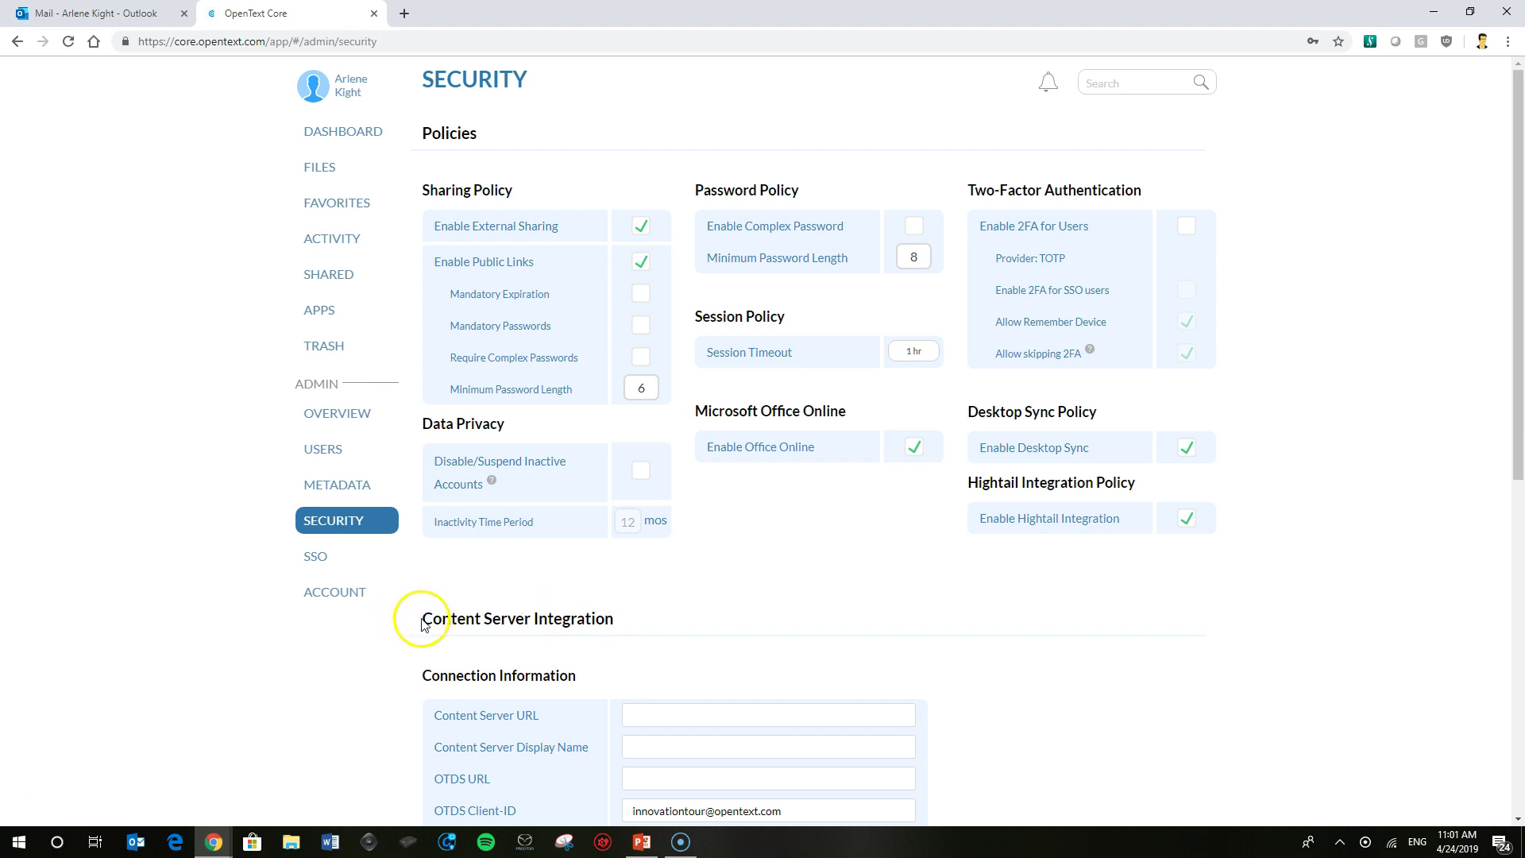
drag(425, 620, 617, 619)
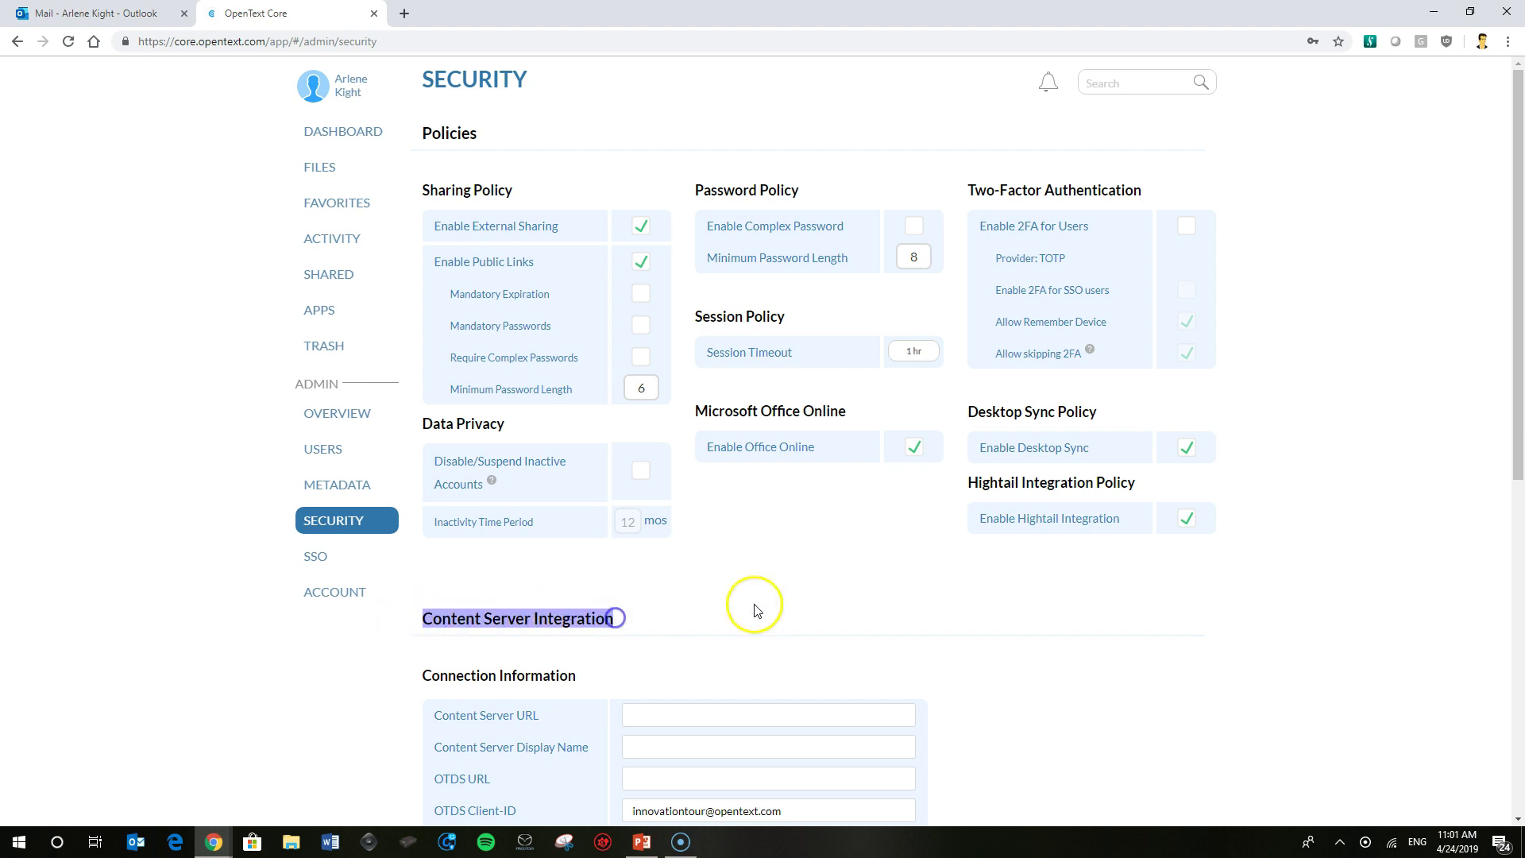
click(888, 628)
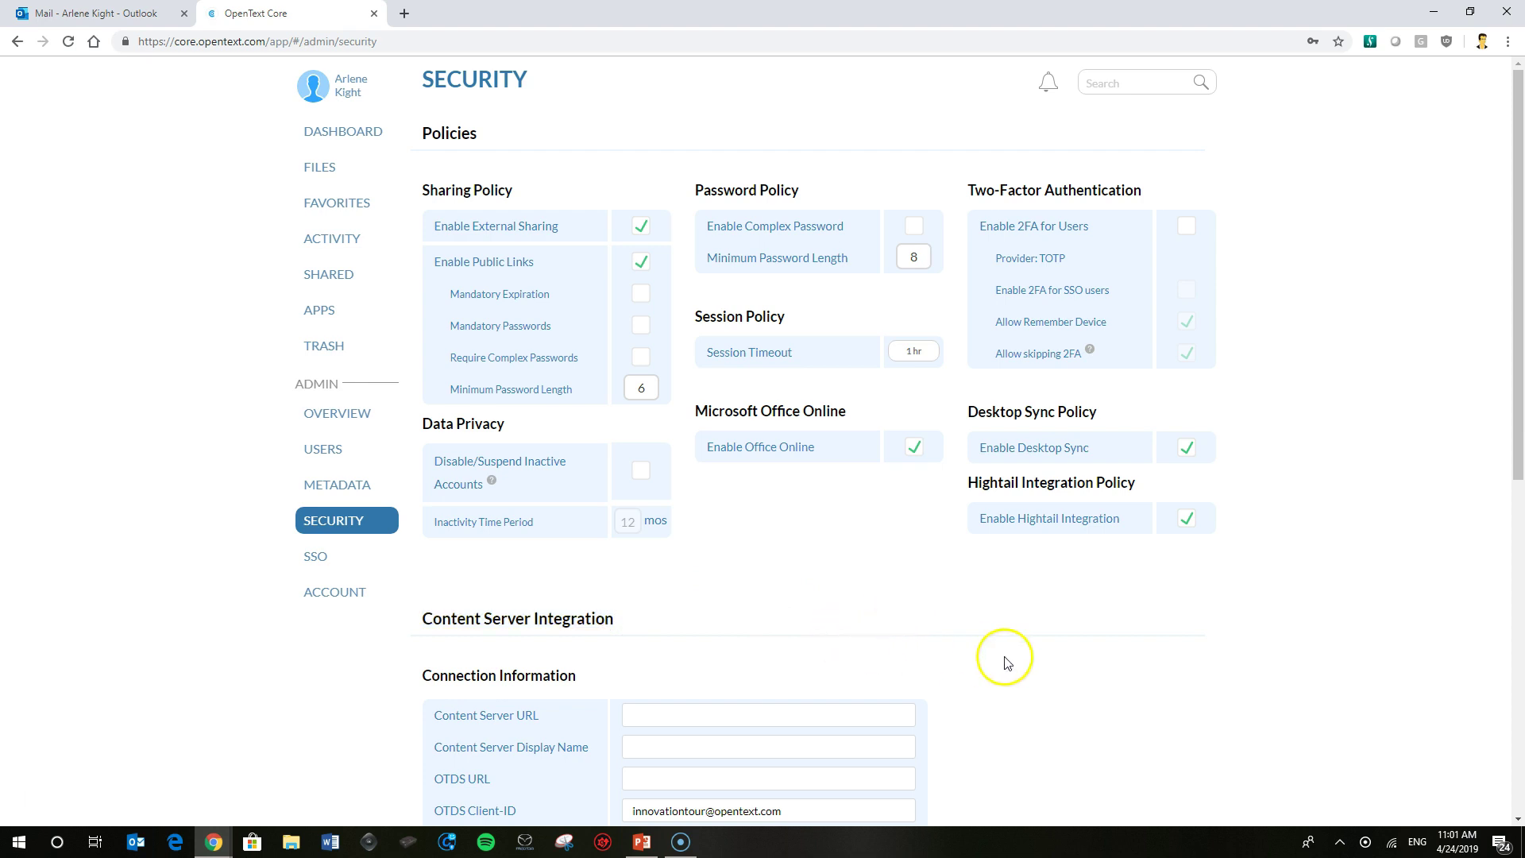
scroll(1009, 671, down, 2)
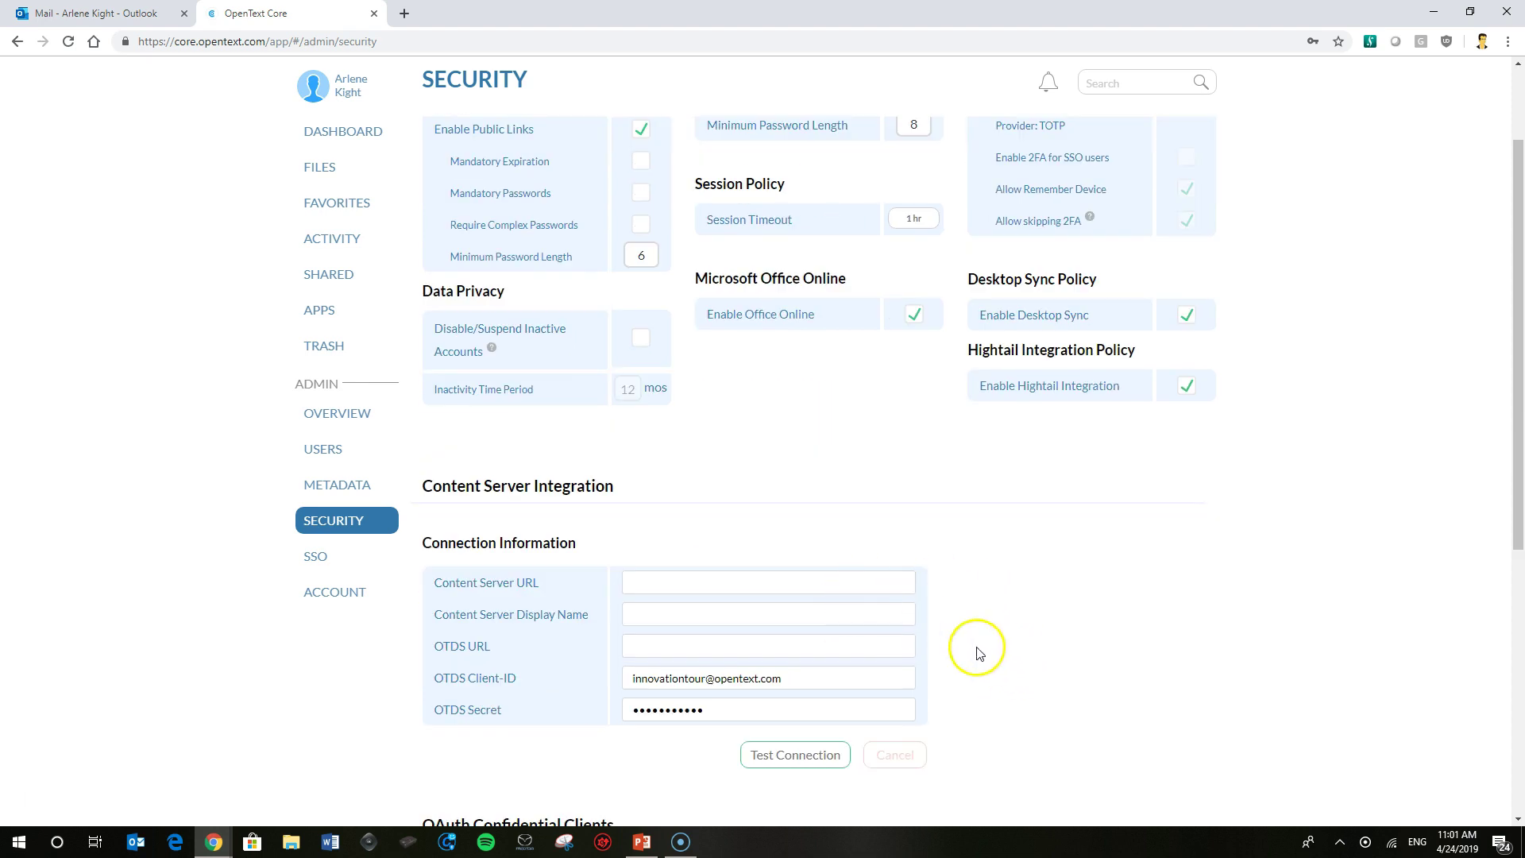
scroll(977, 646, down, 6)
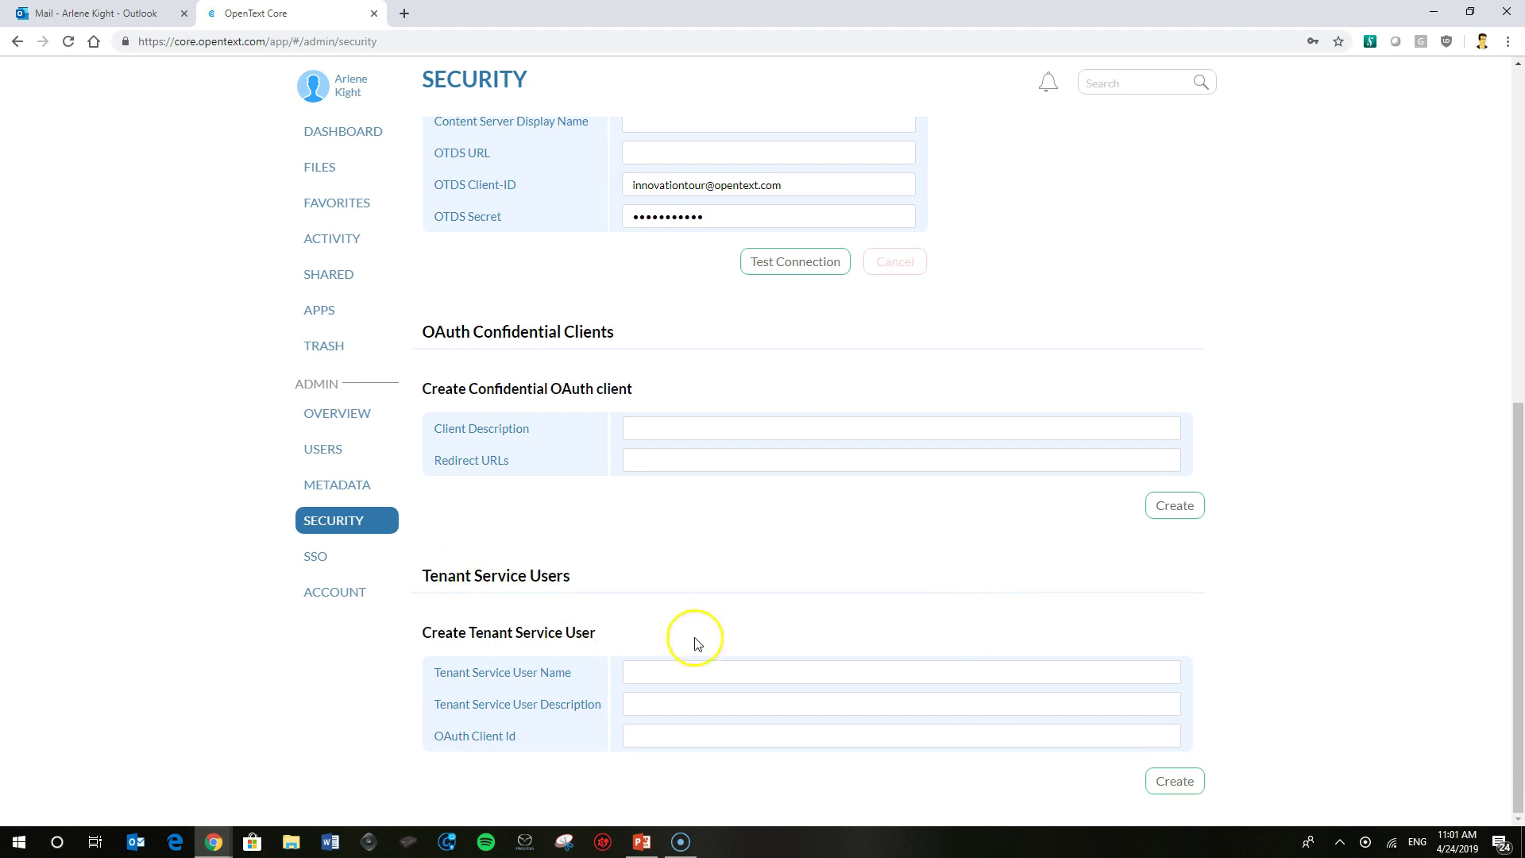
scroll(884, 578, up, 8)
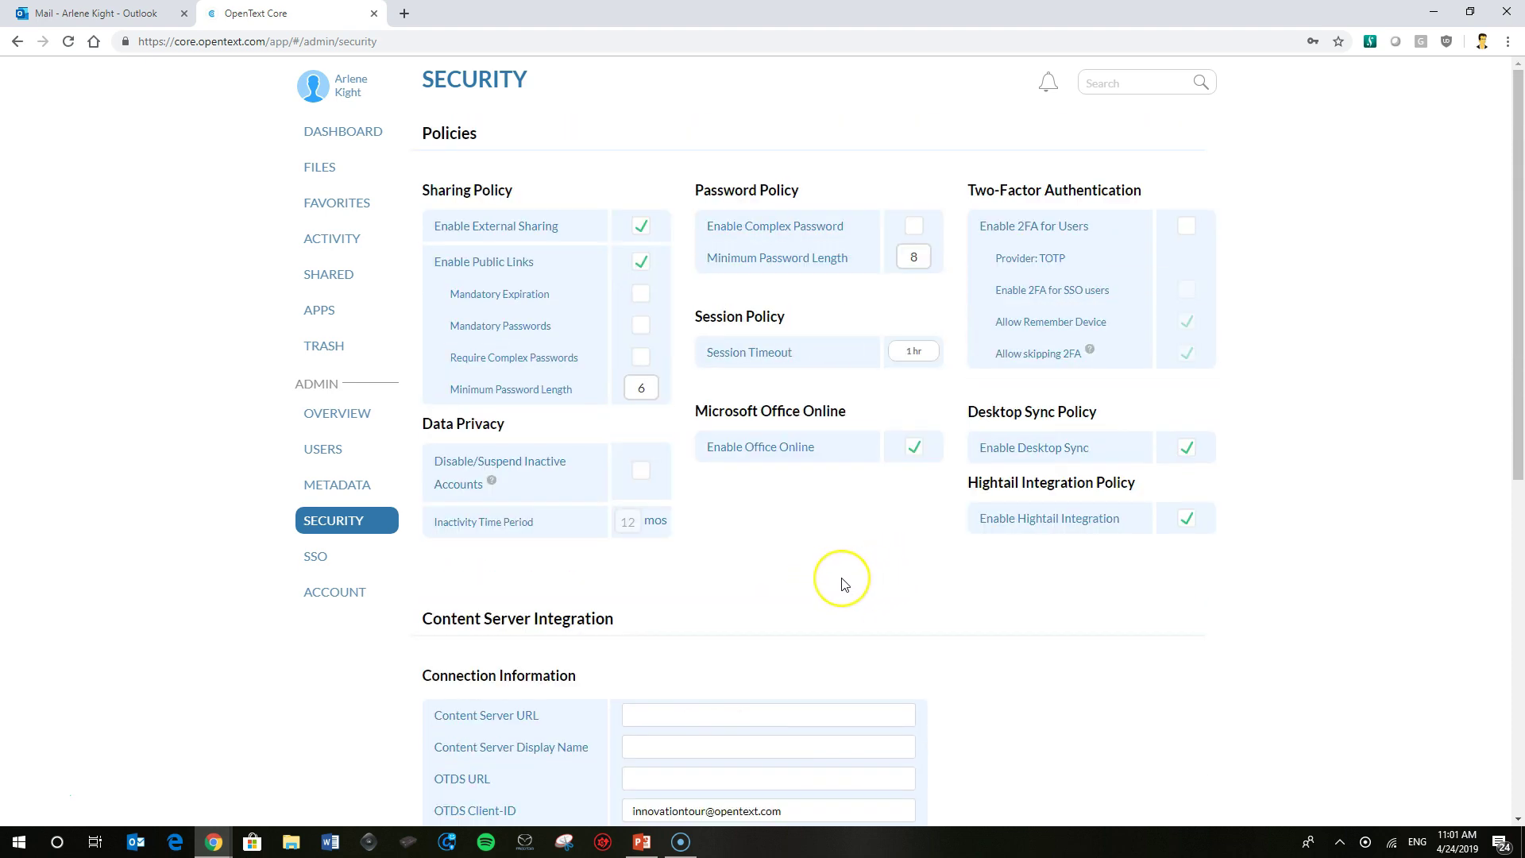